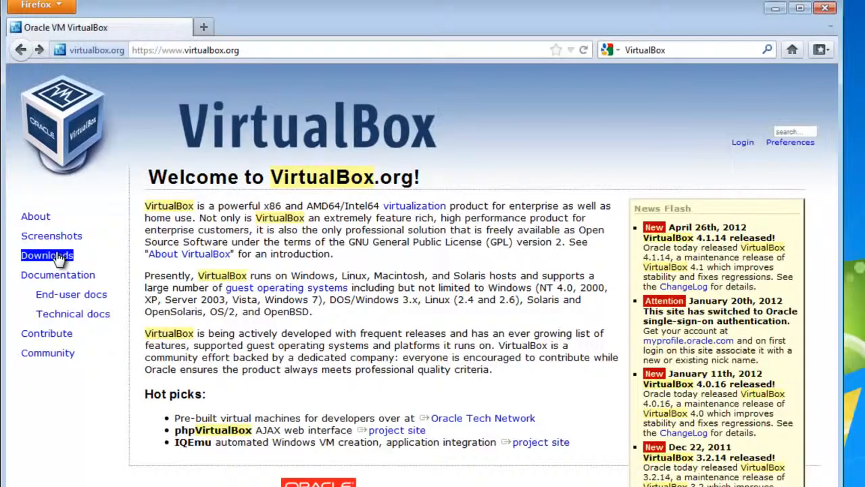
- Go to the VirtualBox downloads page and choose to save the VirtualBox 4.1.14 installer for Windows hosts
{"action": "left_click", "coordinate": [47, 256]}
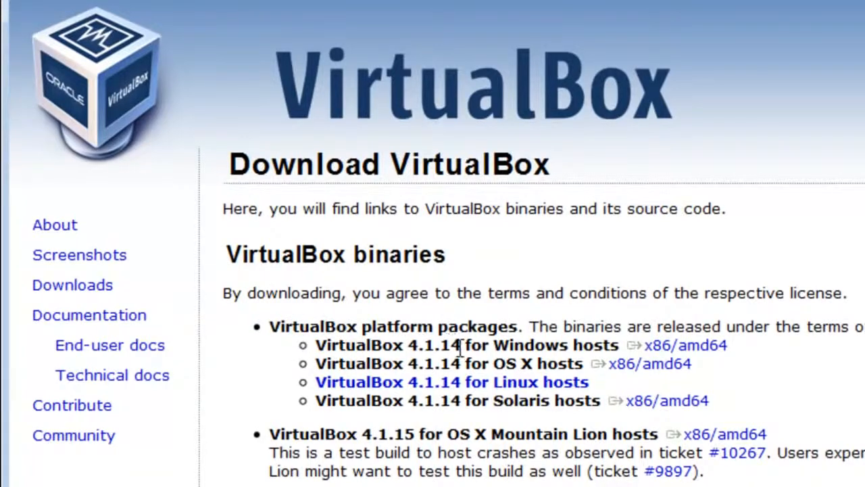
{"action": "left_click", "coordinate": [647, 346]}
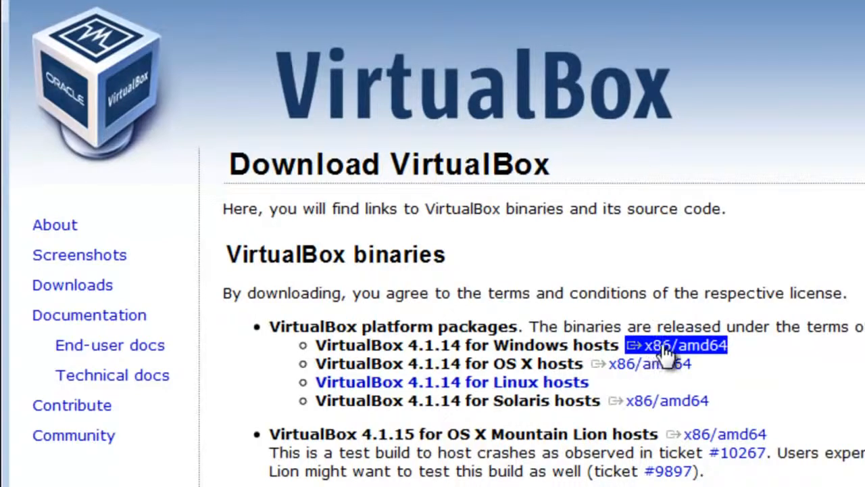
{"action": "left_click", "coordinate": [706, 350]}
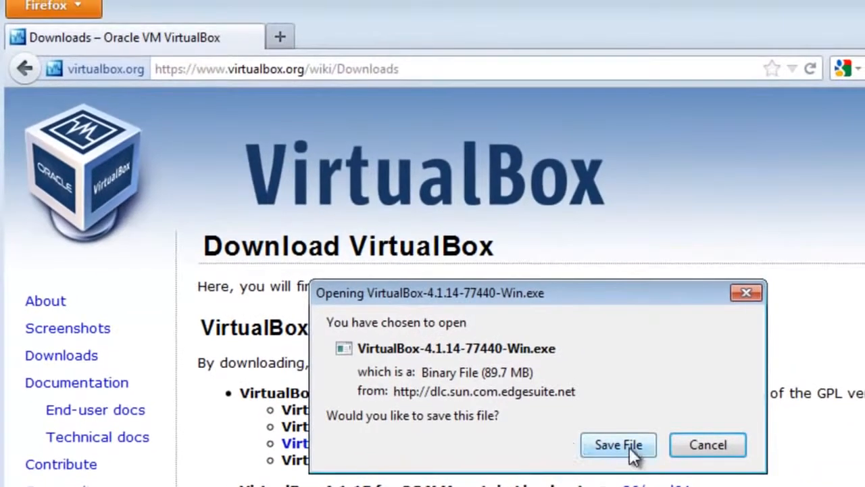
{"action": "left_click", "coordinate": [636, 441]}
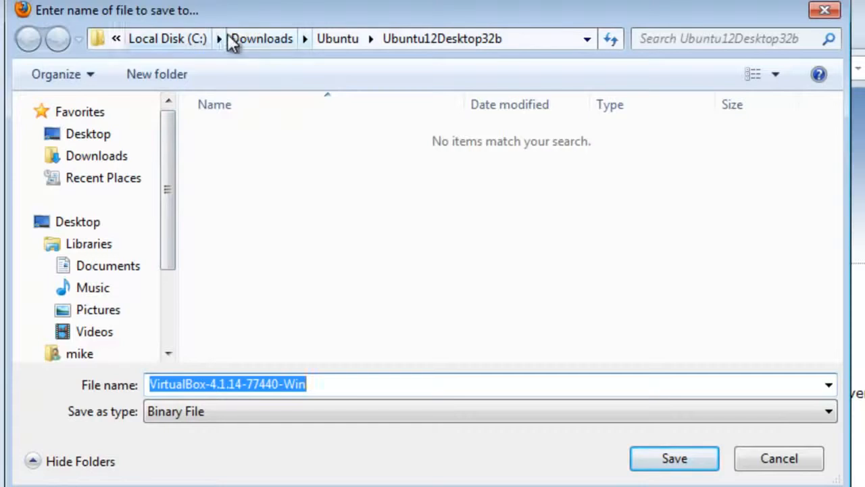
- Create a new folder called VirtualBox inside C:\Downloads as the save location
{"action": "left_click", "coordinate": [265, 39]}
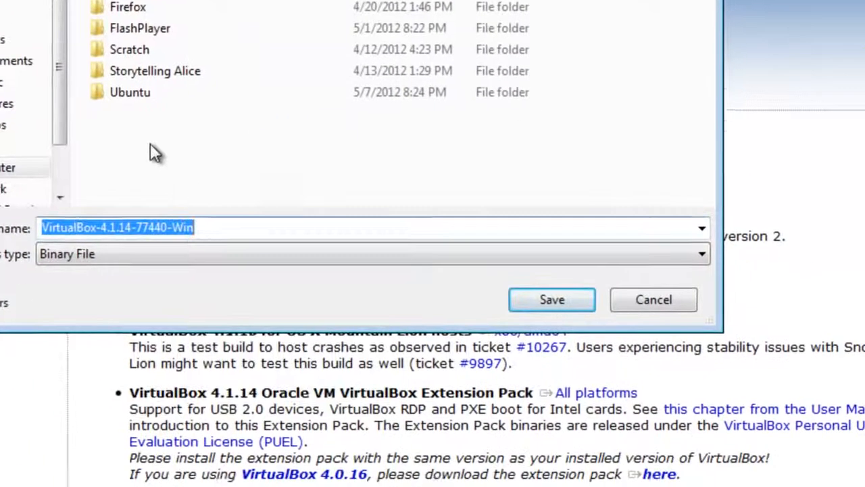
{"action": "right_click", "coordinate": [249, 286]}
{"action": "mouse_move", "coordinate": [193, 344]}
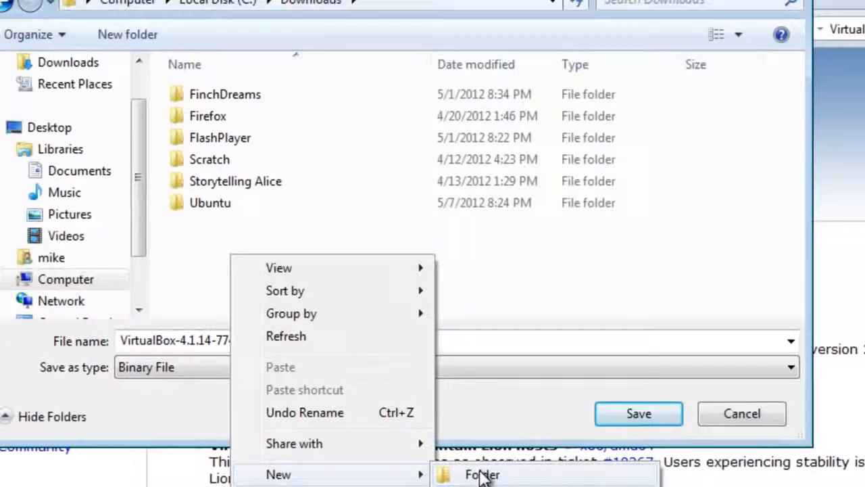
{"action": "left_click", "coordinate": [482, 477]}
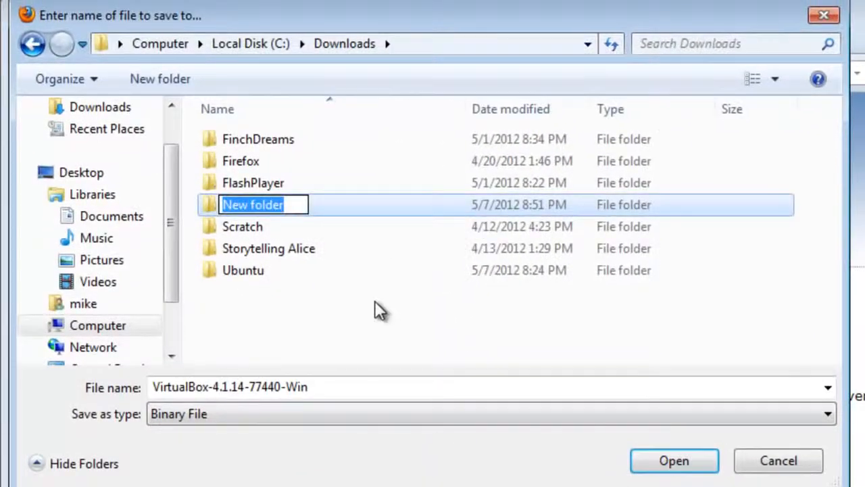
{"action": "type", "text": "Virtua"}
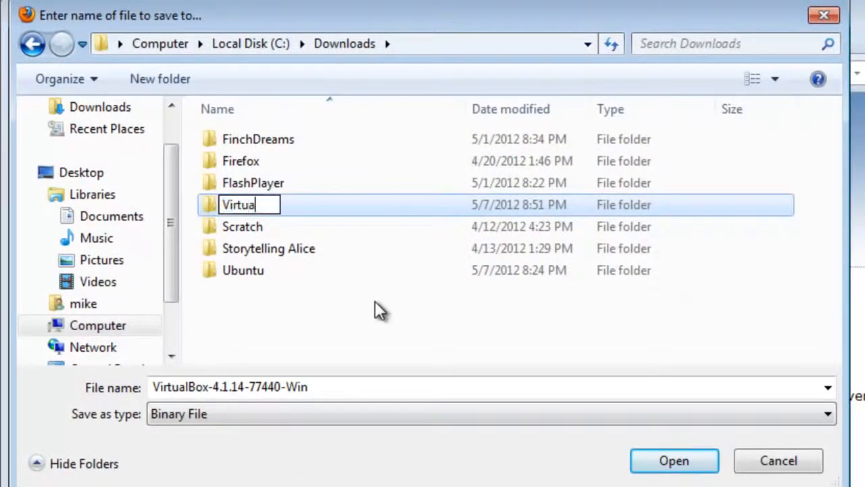
{"action": "type", "text": "lBox"}
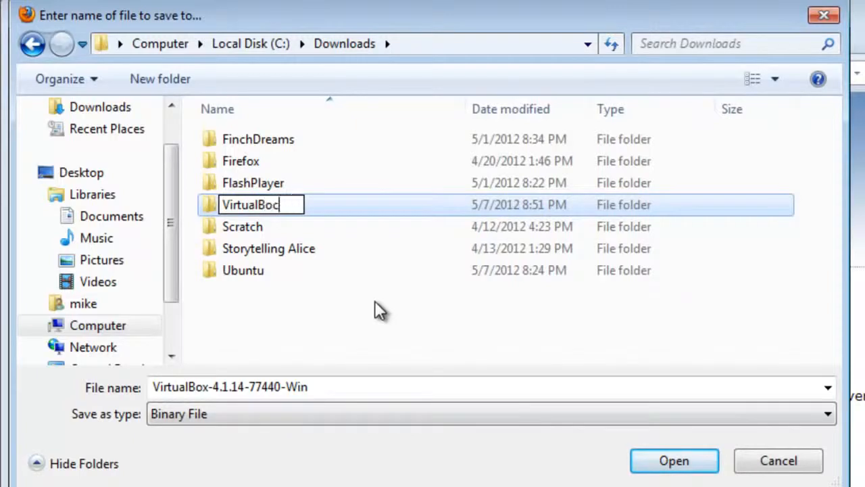
{"action": "left_click", "coordinate": [201, 219]}
{"action": "left_click", "coordinate": [208, 206]}
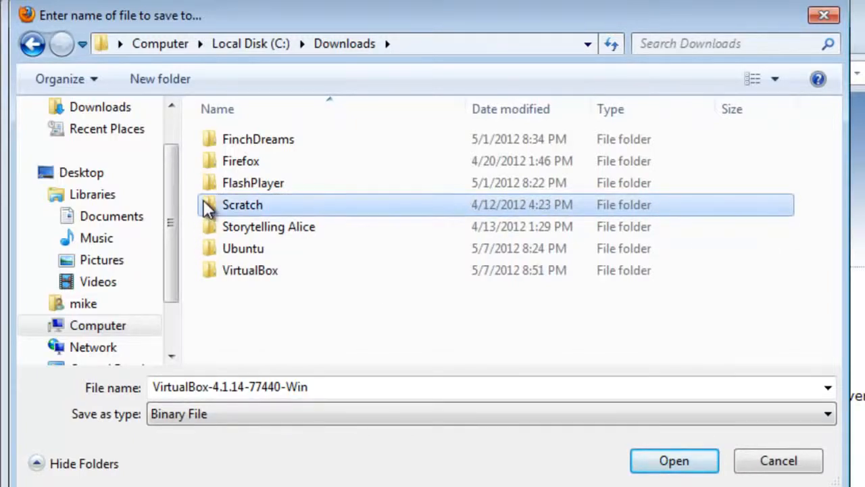
- Save VirtualBox-4.1.14-77440-Win in the VirtualBox folder and close the finished download list
{"action": "double_click", "coordinate": [206, 271]}
{"action": "left_click", "coordinate": [692, 463]}
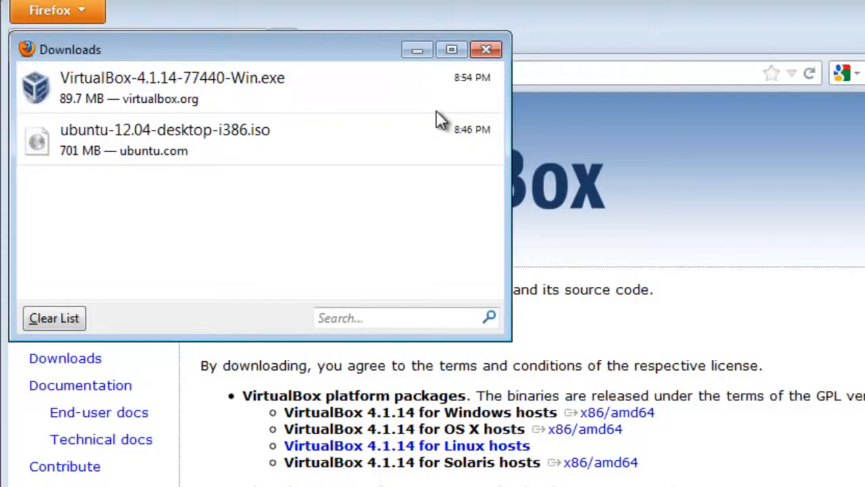
{"action": "left_click", "coordinate": [485, 53]}
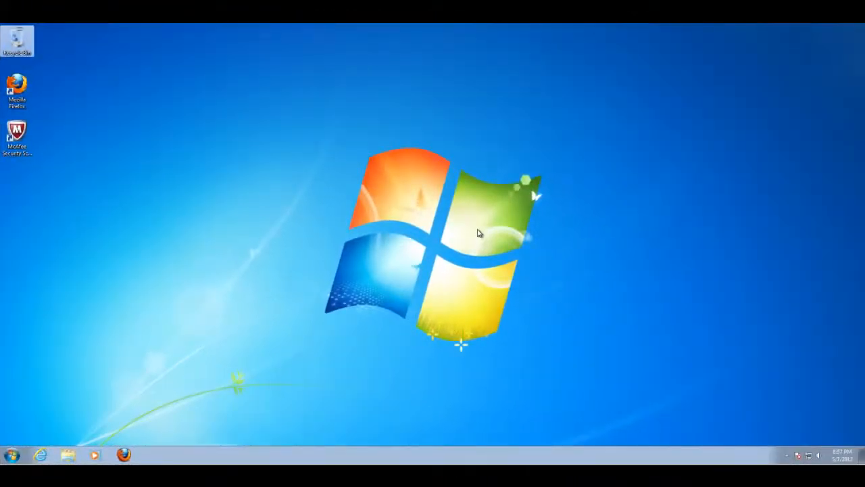
- Open Windows Explorer and browse to the C:\Downloads\VirtualBox folder
{"action": "left_click", "coordinate": [15, 456]}
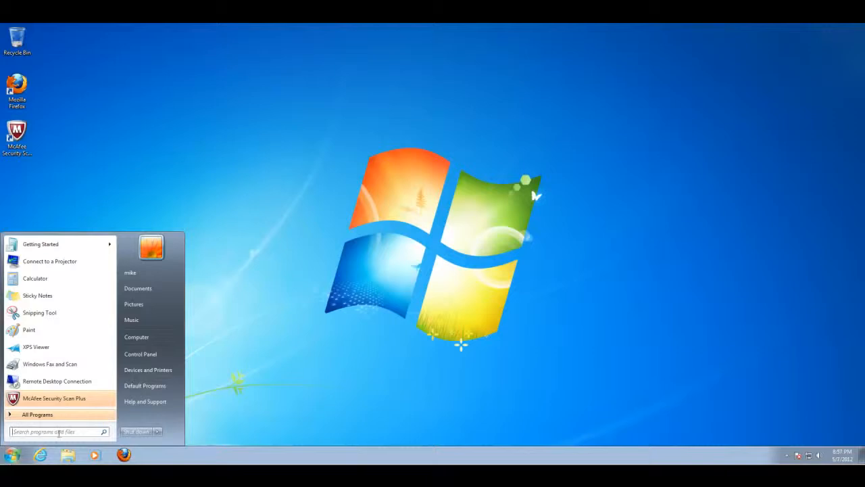
{"action": "right_click", "coordinate": [15, 457]}
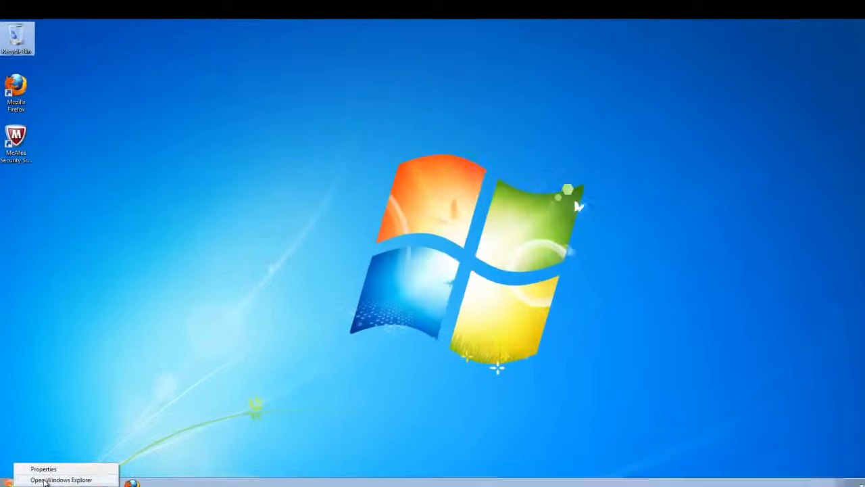
{"action": "left_click", "coordinate": [44, 449]}
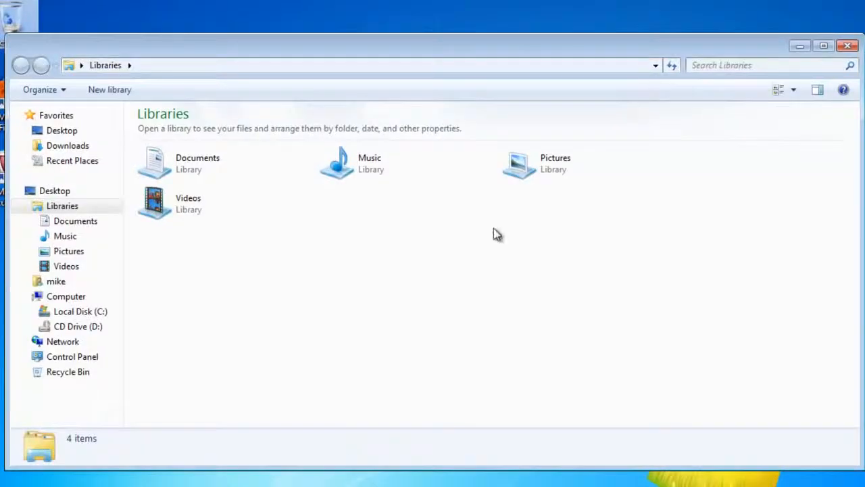
{"action": "left_click", "coordinate": [85, 313]}
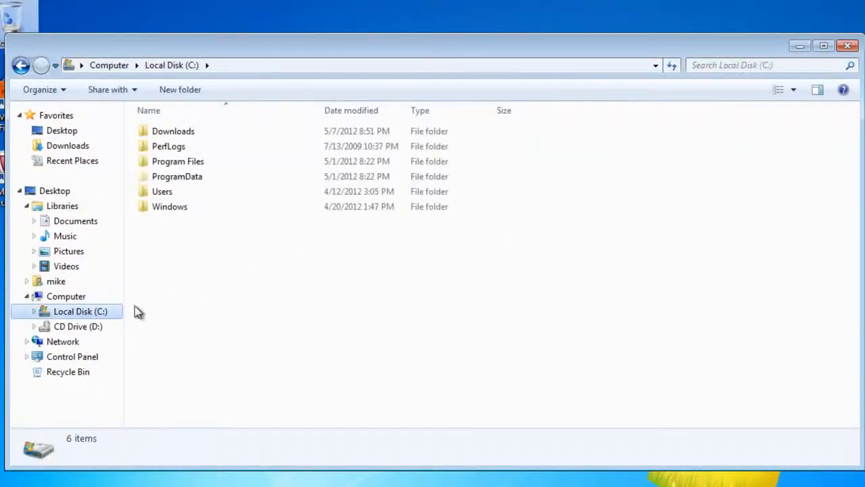
{"action": "double_click", "coordinate": [164, 137]}
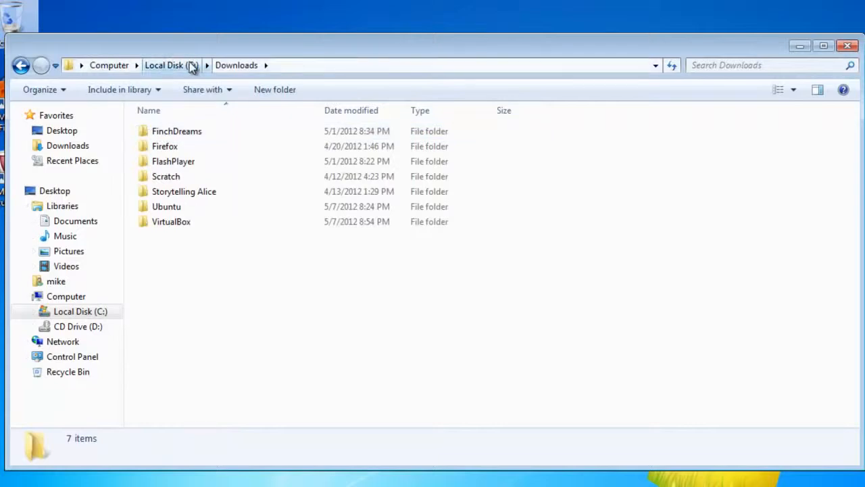
{"action": "double_click", "coordinate": [145, 222]}
- Launch the VirtualBox-4.1.14-77440-Win installer and allow the file to run
{"action": "left_click", "coordinate": [192, 135]}
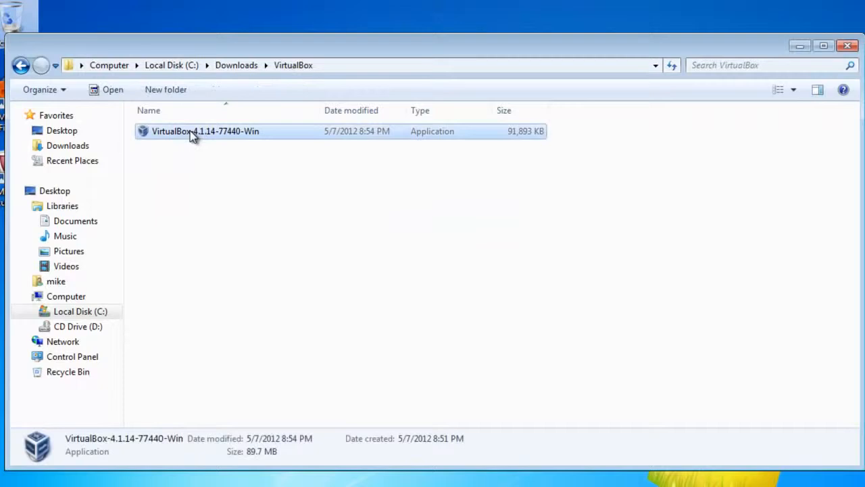
{"action": "double_click", "coordinate": [192, 136]}
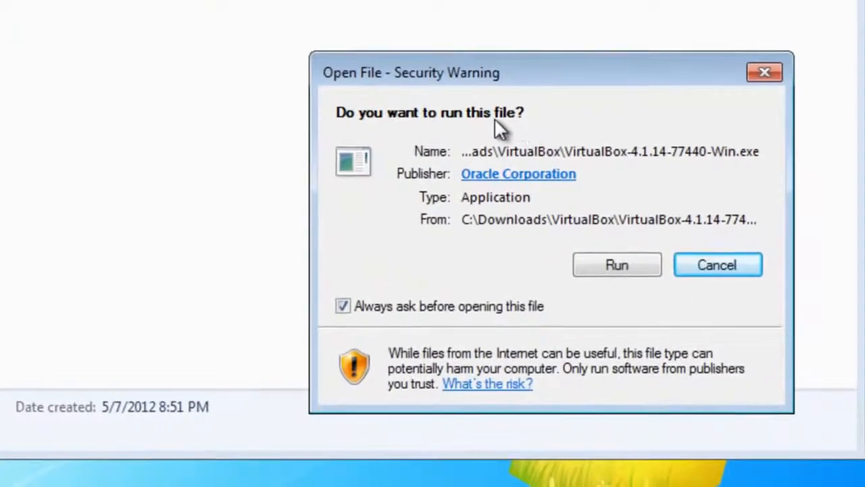
{"action": "left_click", "coordinate": [635, 262]}
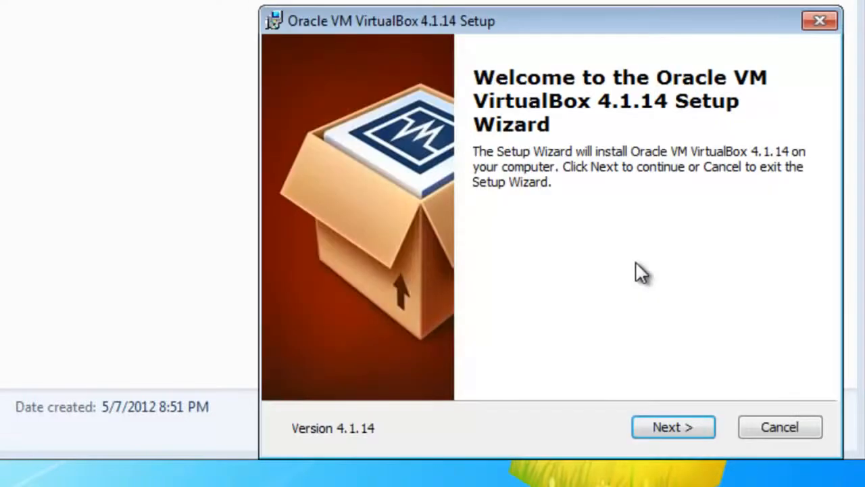
- Accept the default features and location in the setup wizard, keeping the desktop shortcut but disabling the Quick Launch Bar shortcut
{"action": "left_click", "coordinate": [688, 426]}
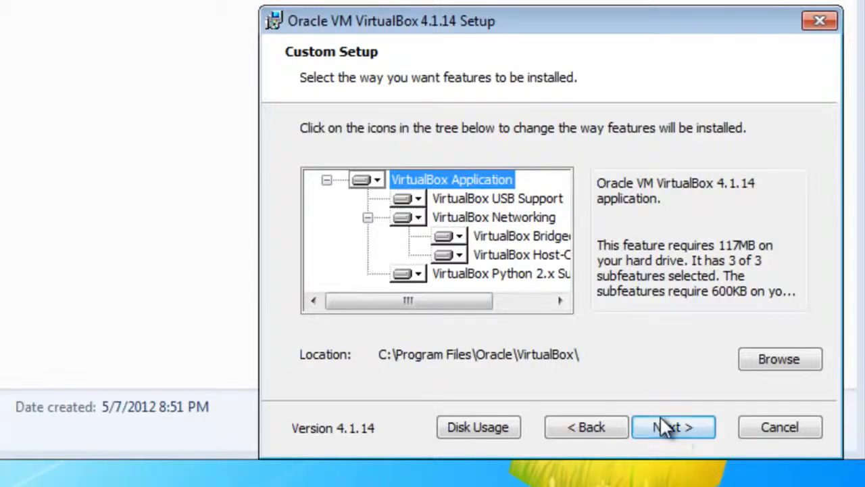
{"action": "left_click", "coordinate": [675, 426]}
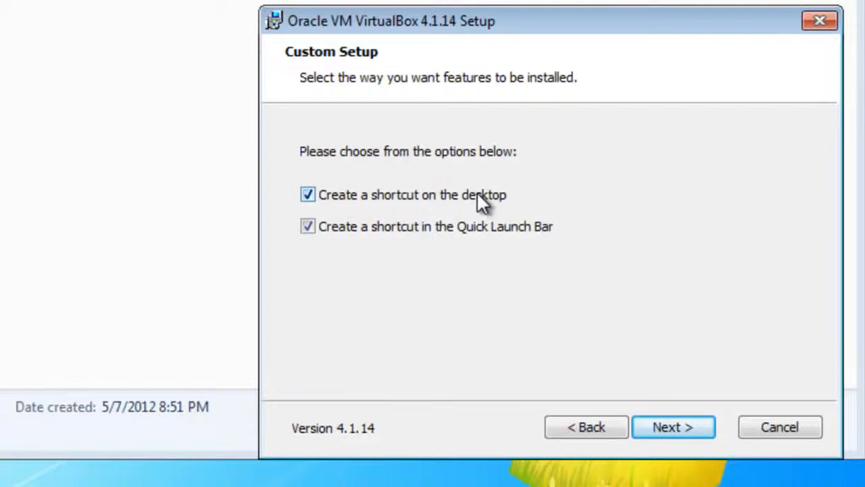
{"action": "left_click", "coordinate": [312, 228]}
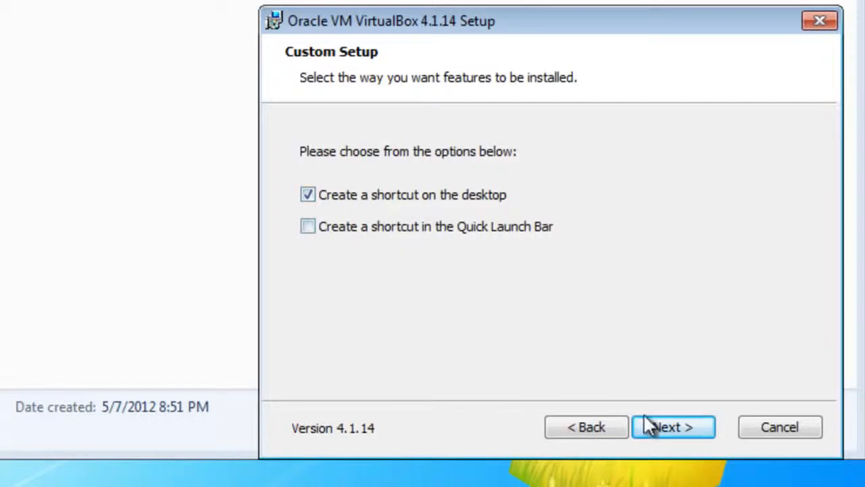
{"action": "left_click", "coordinate": [687, 426]}
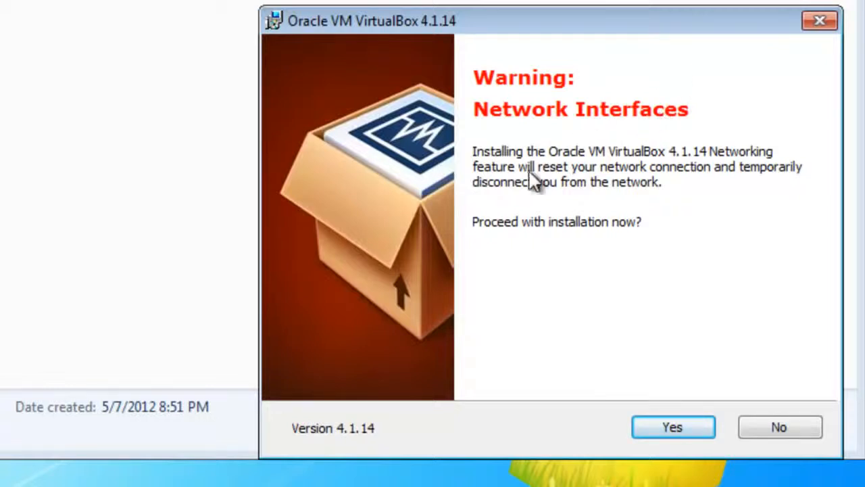
- Accept the network interfaces warning, start the installation and allow the program to make changes to the computer
{"action": "left_click", "coordinate": [669, 428]}
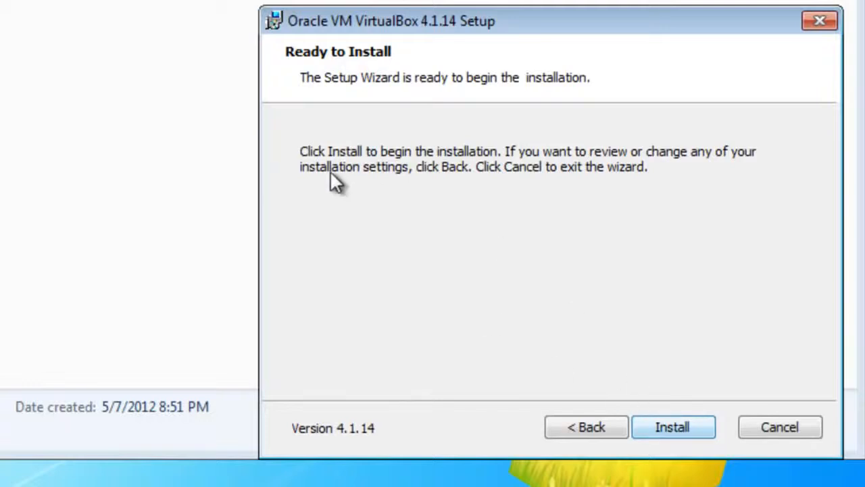
{"action": "left_click", "coordinate": [680, 426]}
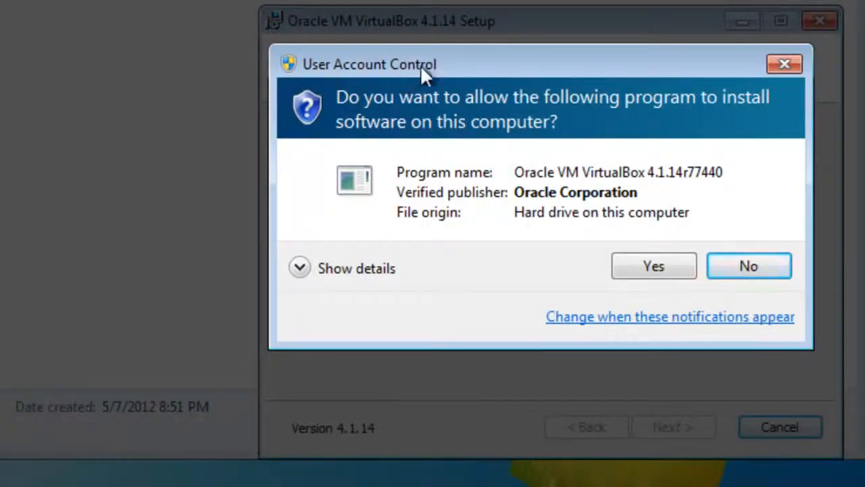
{"action": "left_click", "coordinate": [659, 264]}
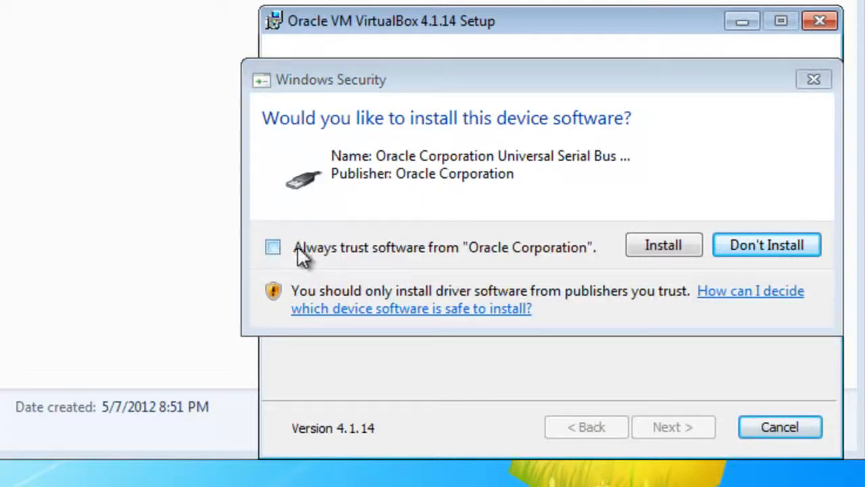
- Approve installing each Oracle Corporation device driver, including the Universal Serial Bus, Network Service and Network adapters software
{"action": "left_click", "coordinate": [669, 246]}
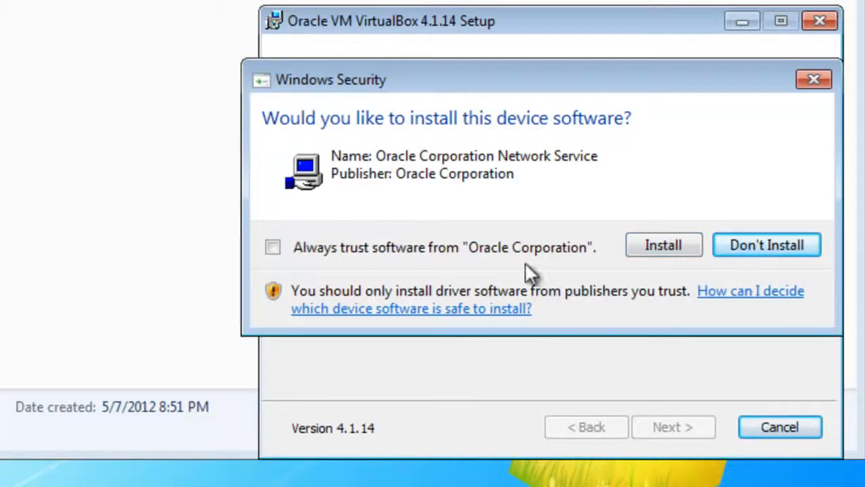
{"action": "left_click", "coordinate": [664, 247]}
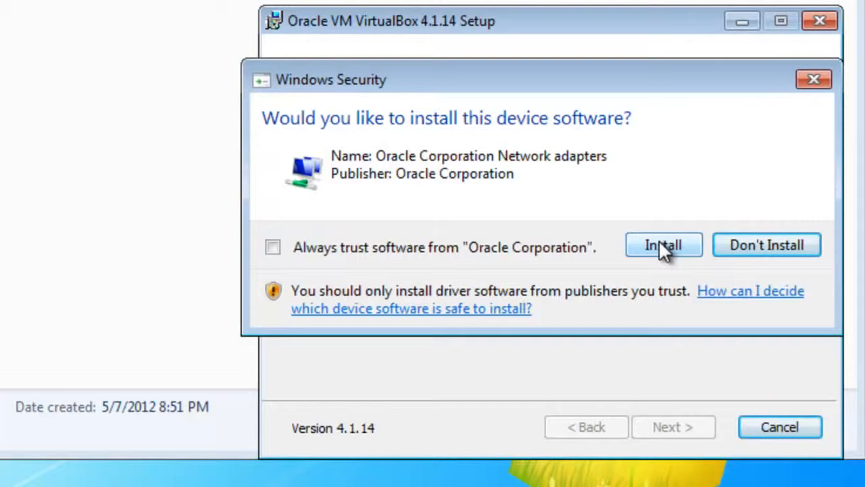
{"action": "left_click", "coordinate": [664, 247]}
{"action": "left_click", "coordinate": [654, 244]}
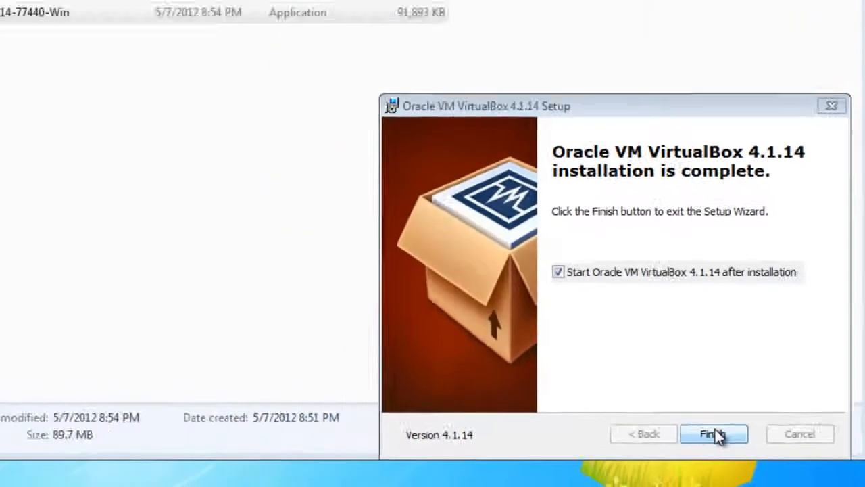
- Finish the setup wizard with VirtualBox set to start, and close the Explorer window covering it
{"action": "left_click", "coordinate": [716, 436]}
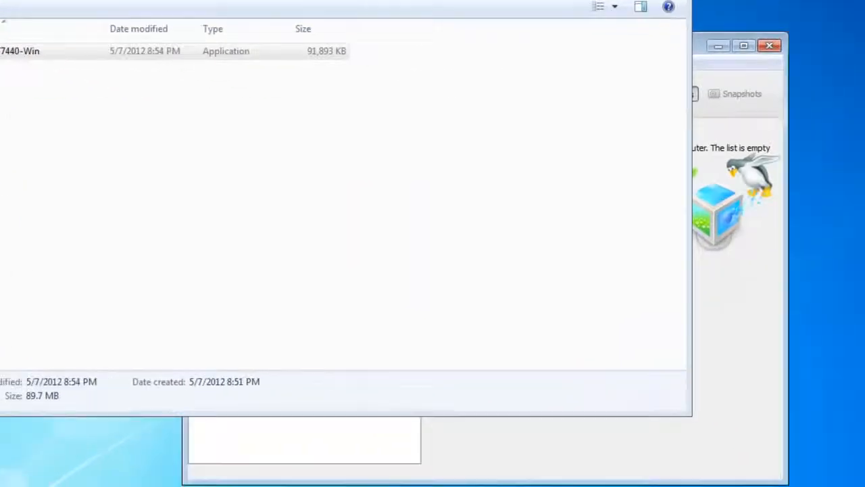
{"action": "left_click", "coordinate": [854, 35]}
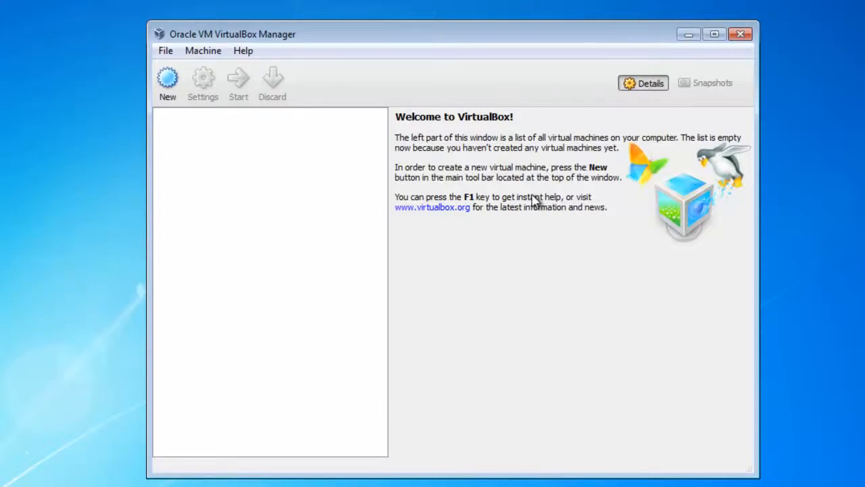
- Open the global VirtualBox preferences and choose to browse for a different default machine folder
{"action": "left_click", "coordinate": [166, 51]}
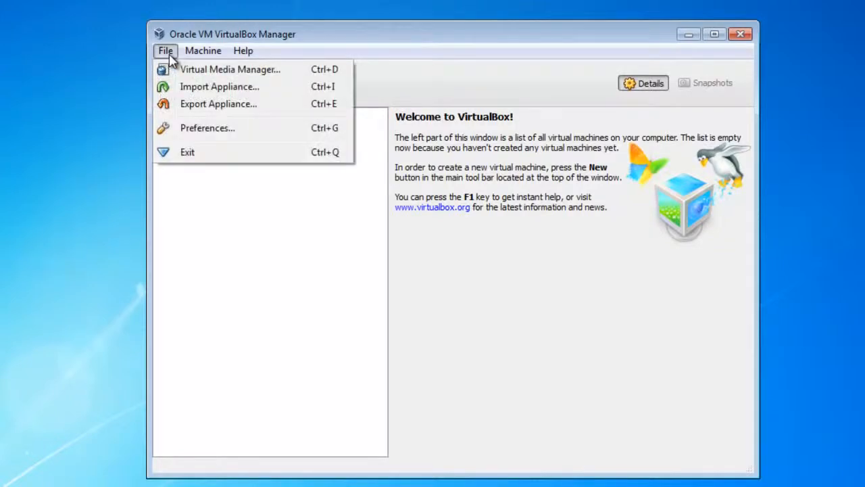
{"action": "left_click", "coordinate": [199, 131]}
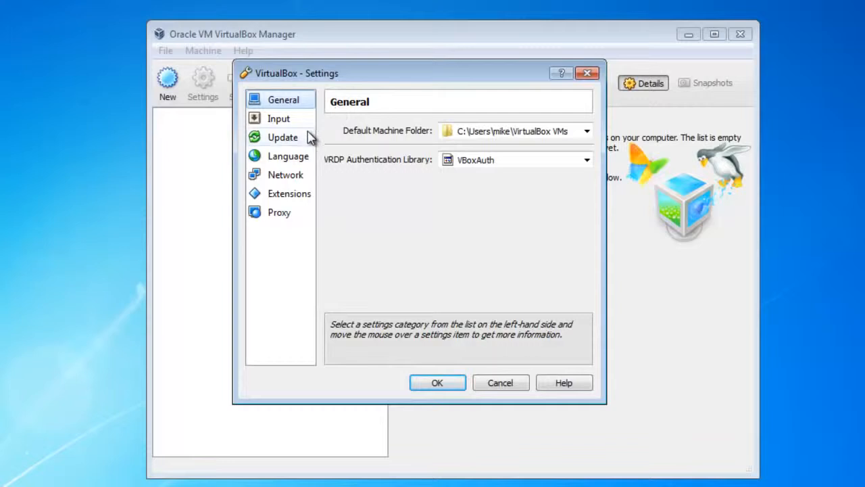
{"action": "left_click", "coordinate": [587, 132]}
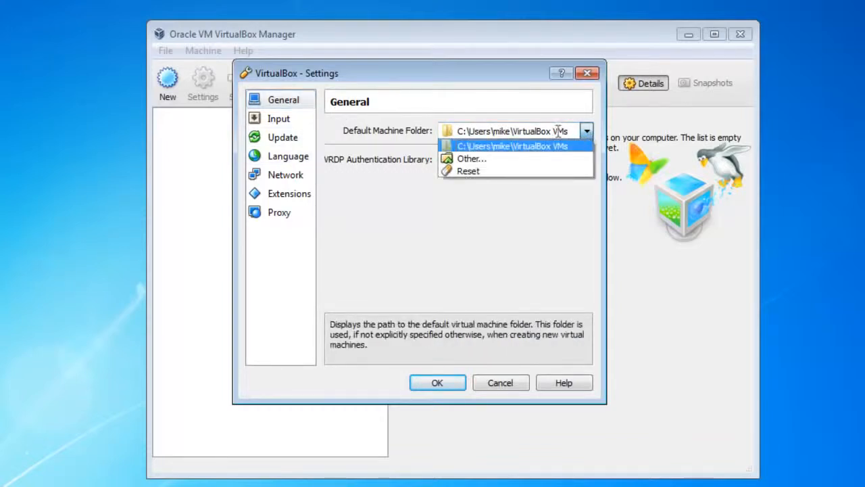
{"action": "left_click", "coordinate": [471, 159]}
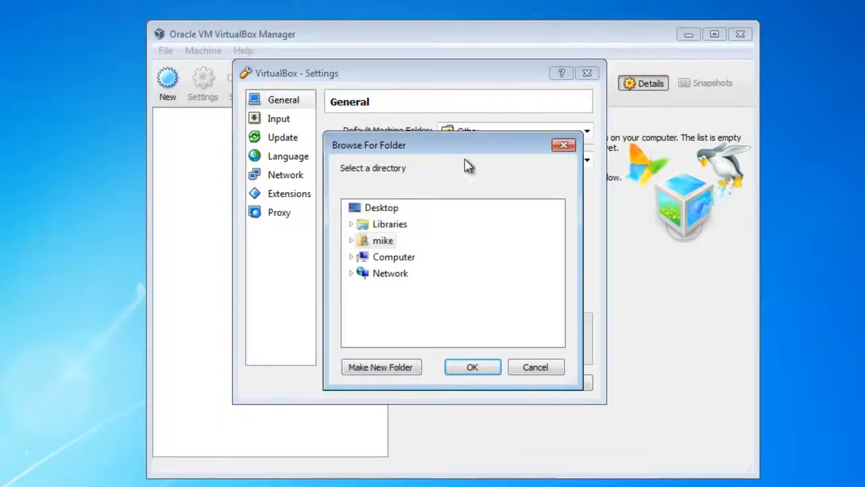
- Expand Local Disk (C:) and its Users folder in the directory picker and select the Public folder
{"action": "double_click", "coordinate": [397, 261]}
{"action": "double_click", "coordinate": [410, 275]}
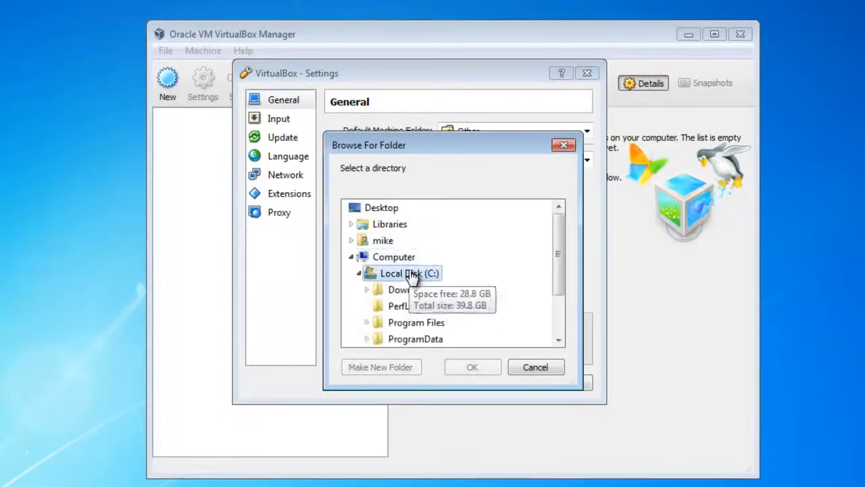
{"action": "left_click_drag", "start_coordinate": [560, 248], "coordinate": [560, 309]}
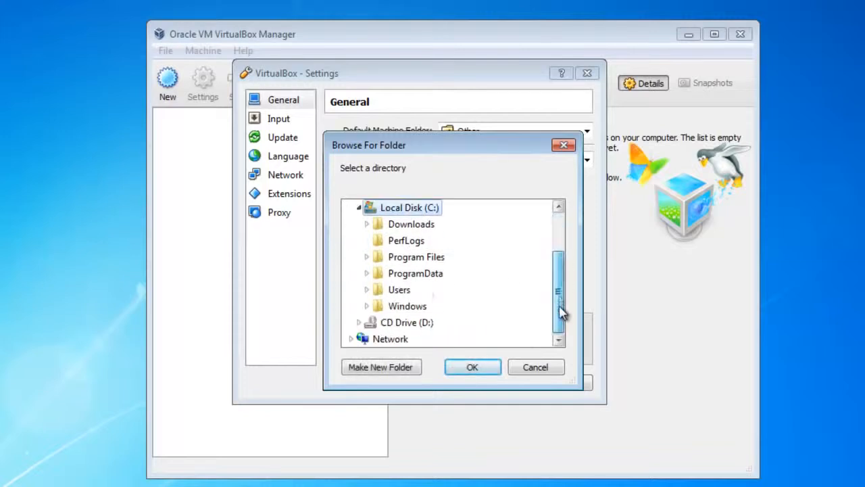
{"action": "double_click", "coordinate": [426, 292]}
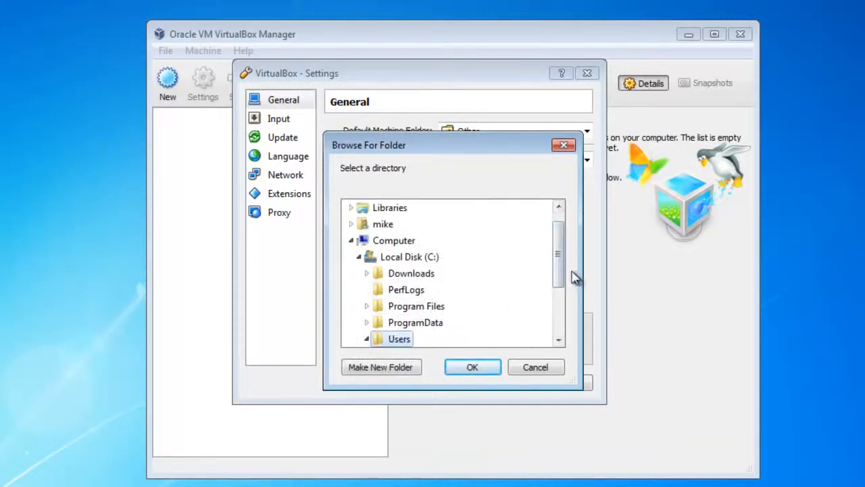
{"action": "left_click_drag", "start_coordinate": [561, 261], "coordinate": [560, 295]}
{"action": "left_click", "coordinate": [412, 306]}
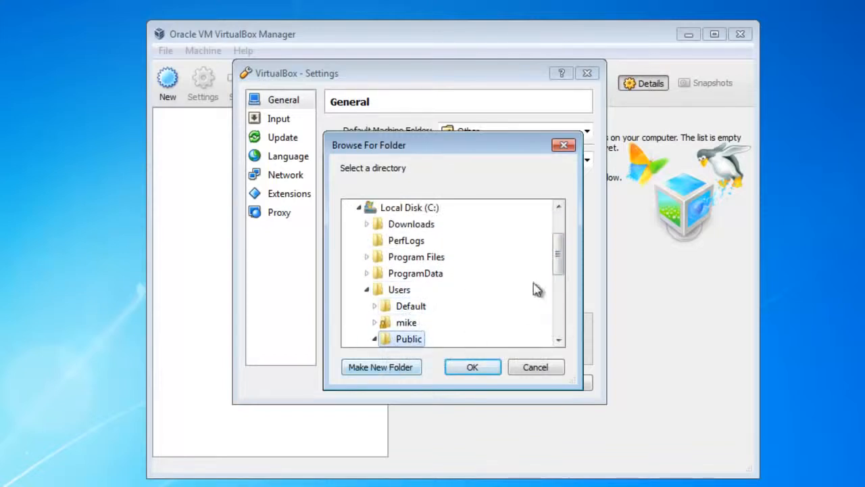
{"action": "left_click_drag", "start_coordinate": [561, 248], "coordinate": [562, 270]}
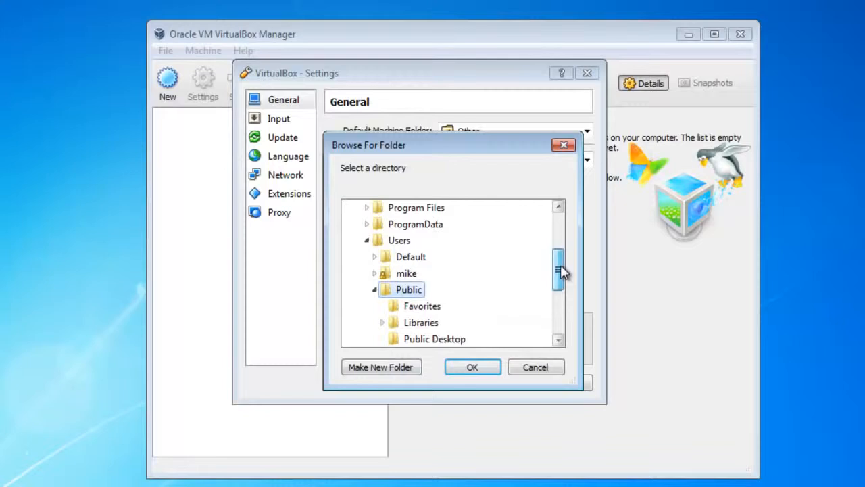
- Create a new folder named PublicVMs inside C:\Users\Public and save it as the default machine folder
{"action": "left_click", "coordinate": [376, 371]}
{"action": "left_click", "coordinate": [458, 338]}
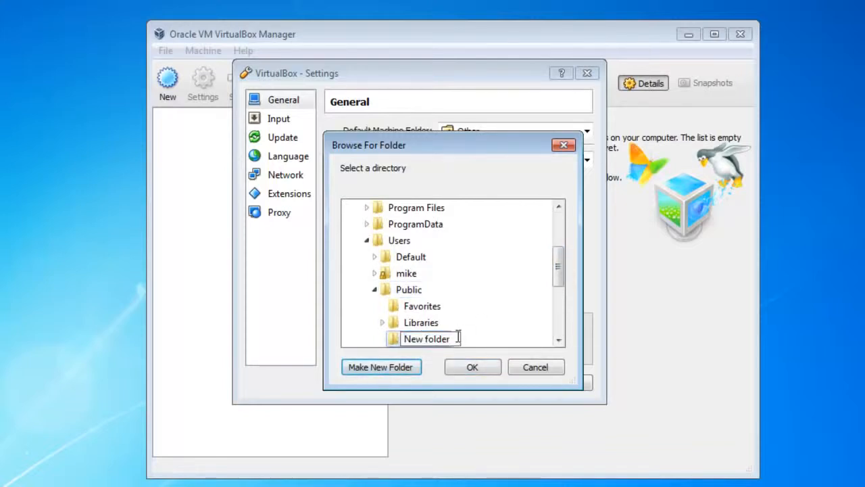
{"action": "key", "text": "BackSpace"}
{"action": "key", "text": "BackSpace"}
{"action": "key", "text": "BackSpace"}
{"action": "key", "text": "BackSpace"}
{"action": "key", "text": "BackSpace"}
{"action": "key", "text": "BackSpace"}
{"action": "key", "text": "BackSpace"}
{"action": "key", "text": "BackSpace"}
{"action": "key", "text": "BackSpace"}
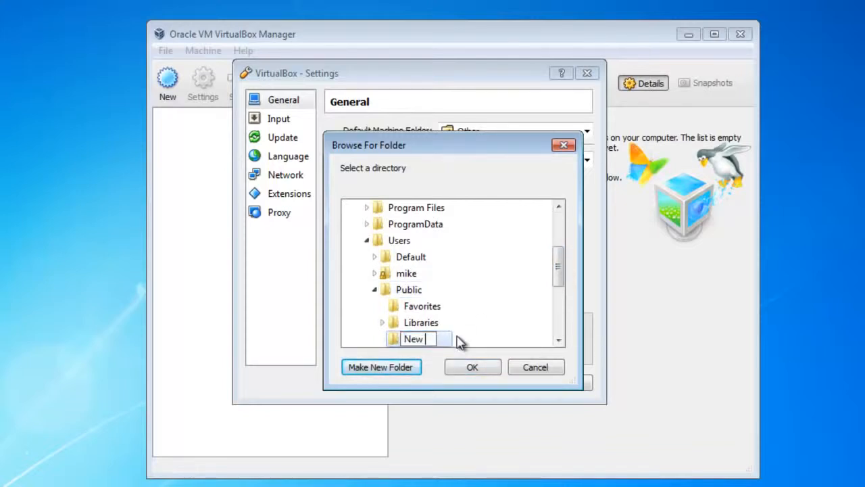
{"action": "type", "text": "PublicVMs"}
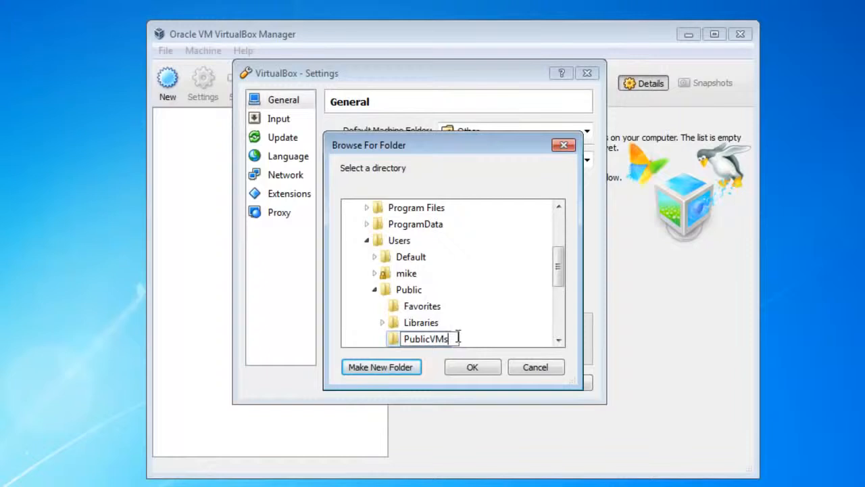
{"action": "left_click", "coordinate": [472, 367]}
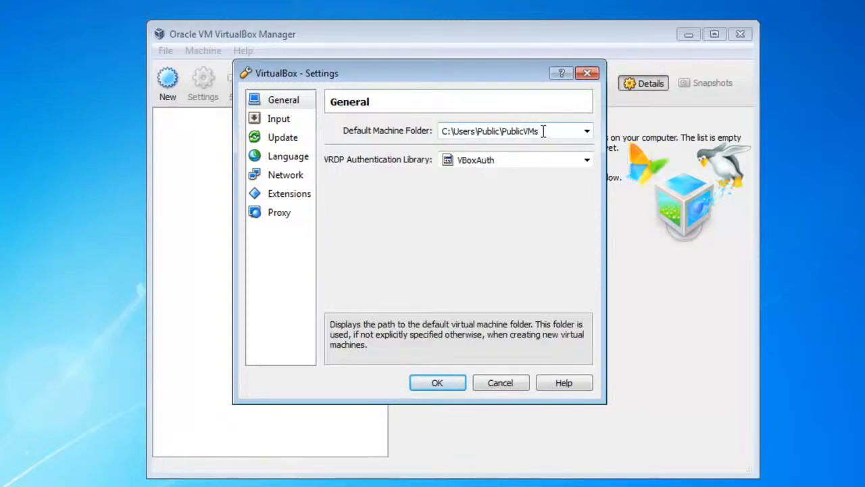
{"action": "left_click", "coordinate": [435, 390]}
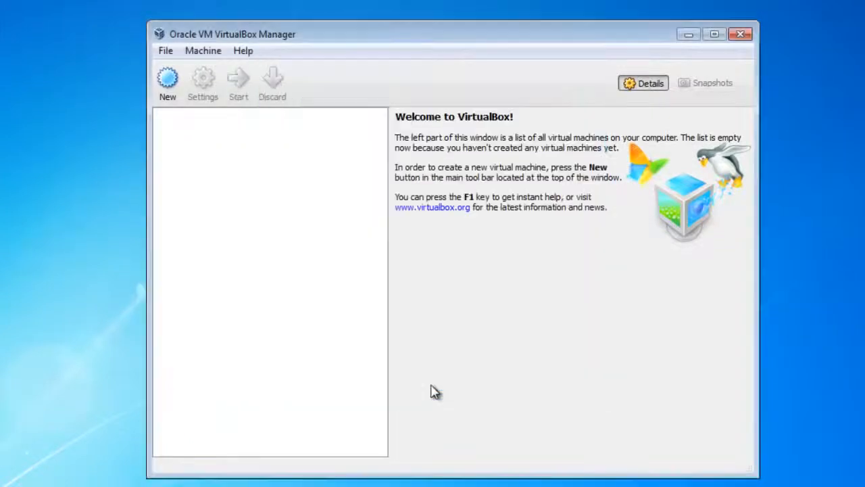